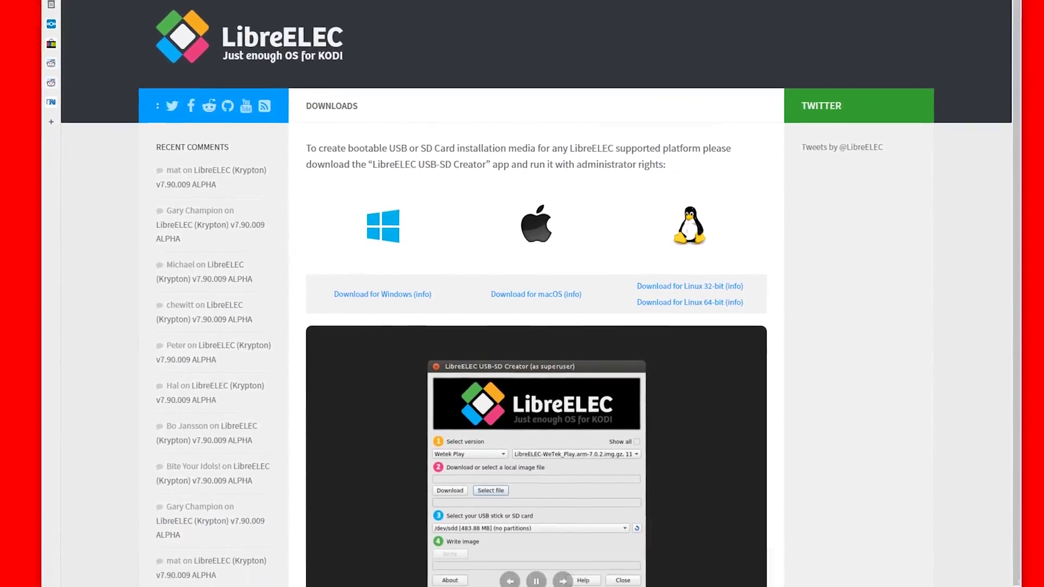
pyautogui.scroll(-3, 413, 194)
pyautogui.scroll(-2, 414, 194)
pyautogui.scroll(-1, 413, 194)
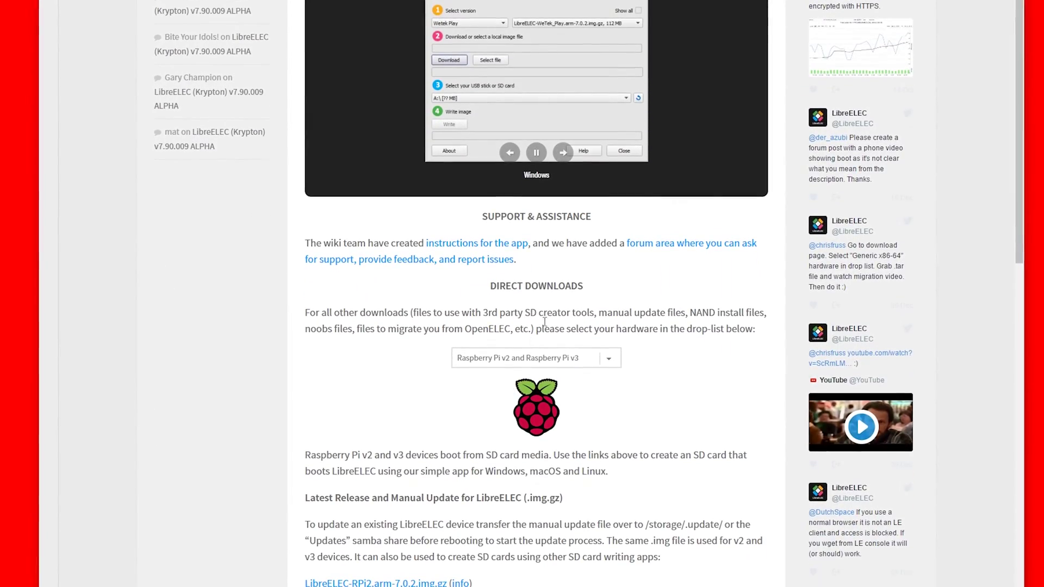
# Check that the LibreELEC hardware list offers Raspberry Pi v2 and v3
pyautogui.click(613, 358)
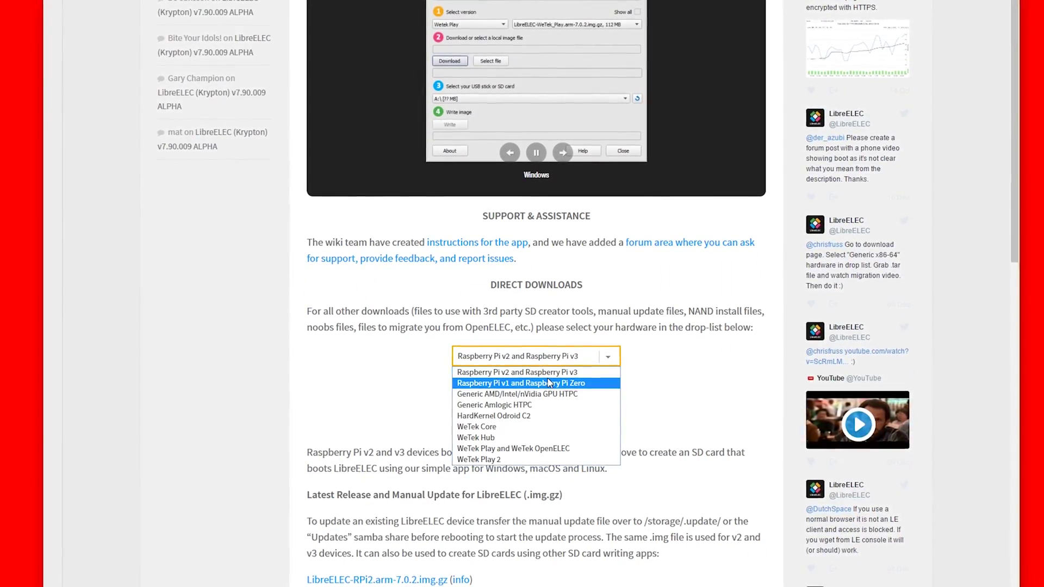
pyautogui.scroll(-2, 428, 443)
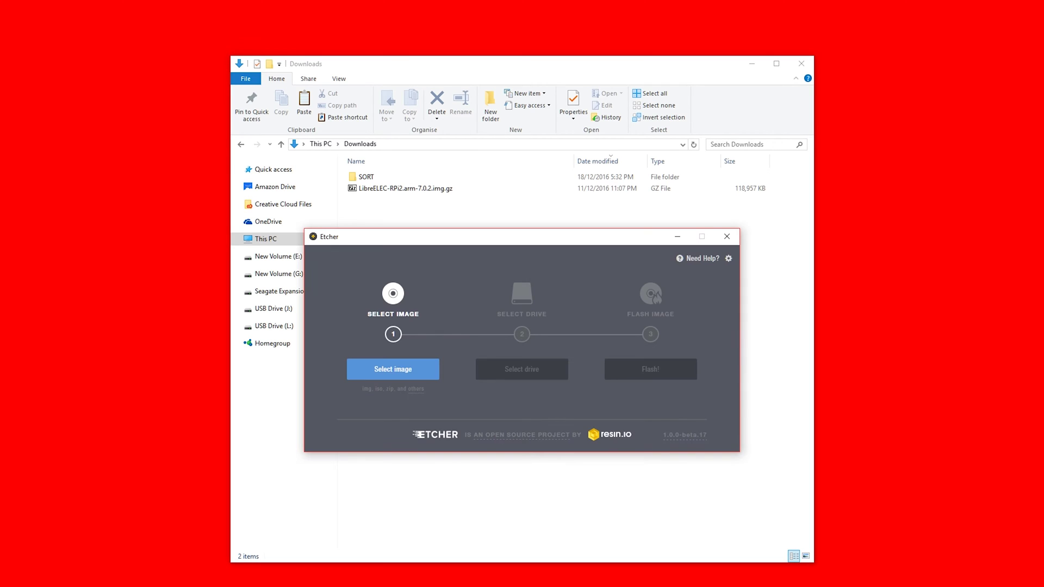
# Load LibreELEC-RPi2.arm-7.0.2.img.gz from Downloads as Etcher's image
pyautogui.click(387, 374)
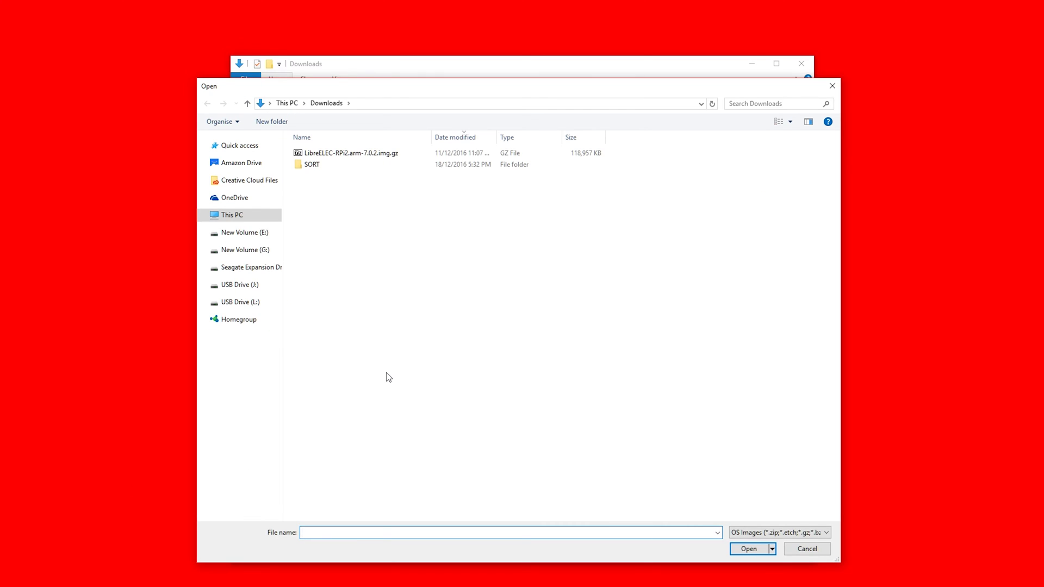
pyautogui.doubleClick(351, 154)
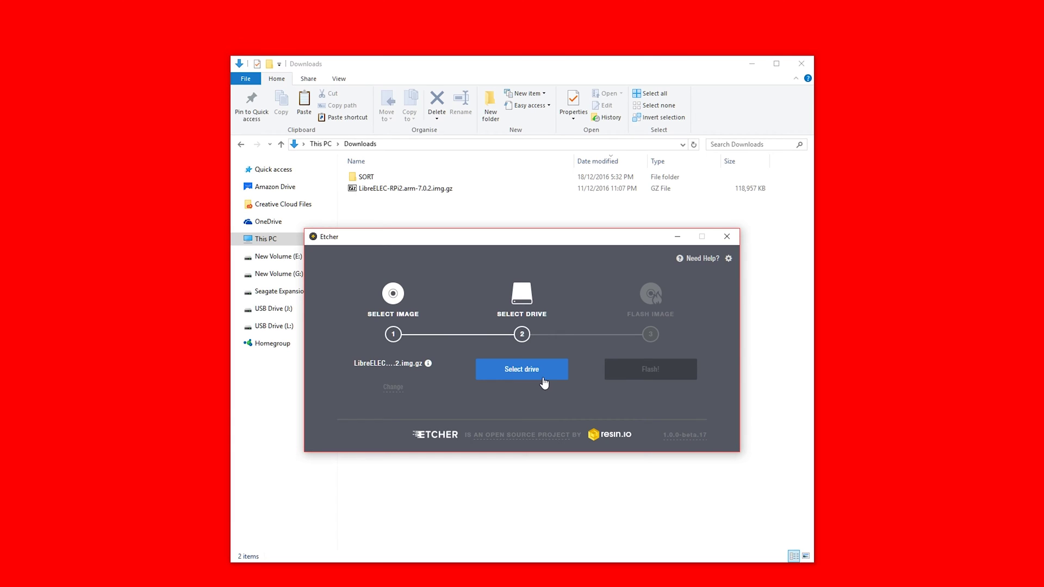
# Choose the 32.0 GB Multi-Reader card as Etcher's target drive
pyautogui.click(544, 383)
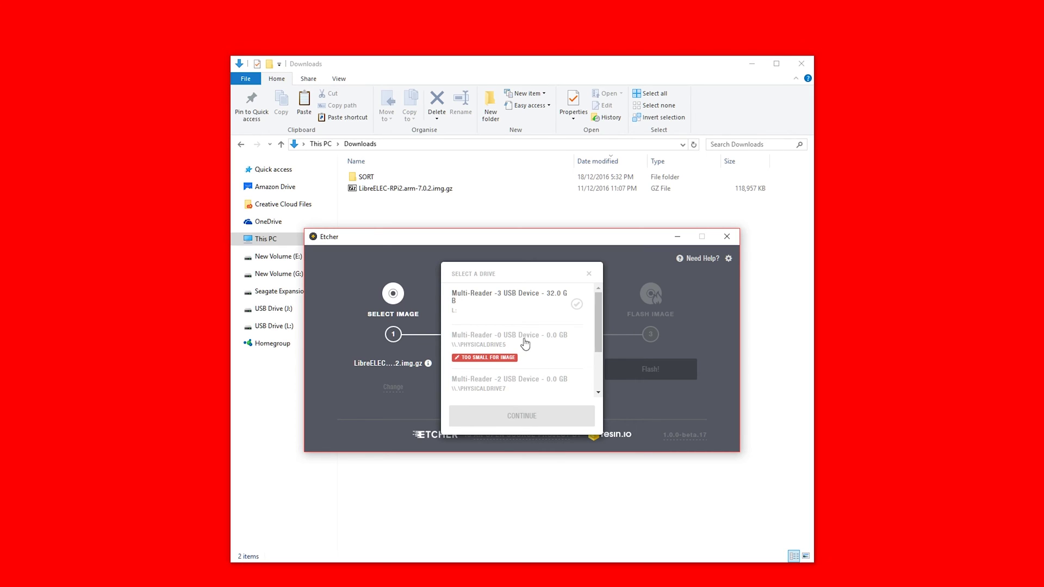
pyautogui.click(519, 307)
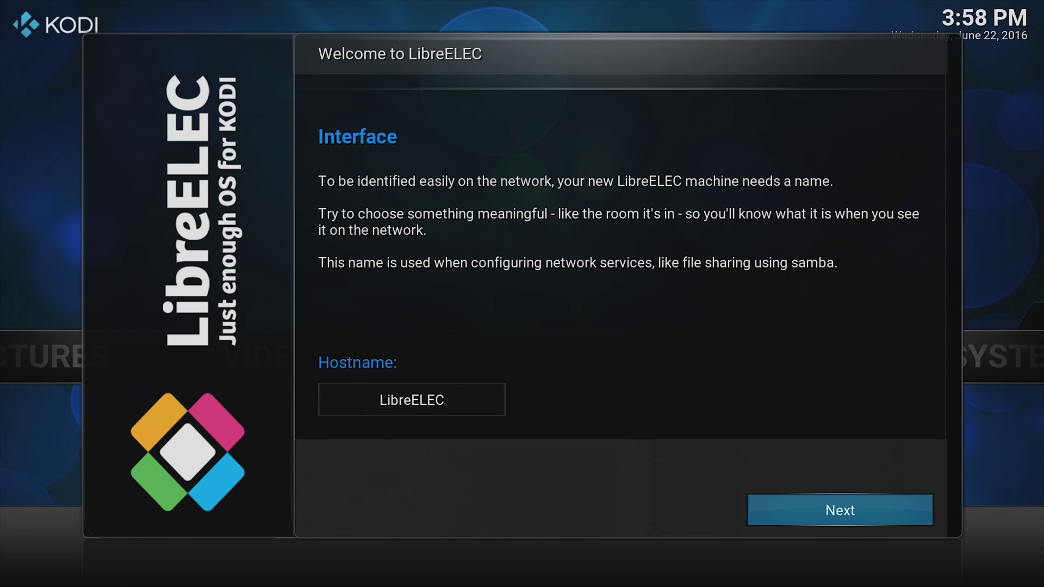
# Keep hostname LibreELEC, pass the networking page, and enable SSH
pyautogui.press('Return')
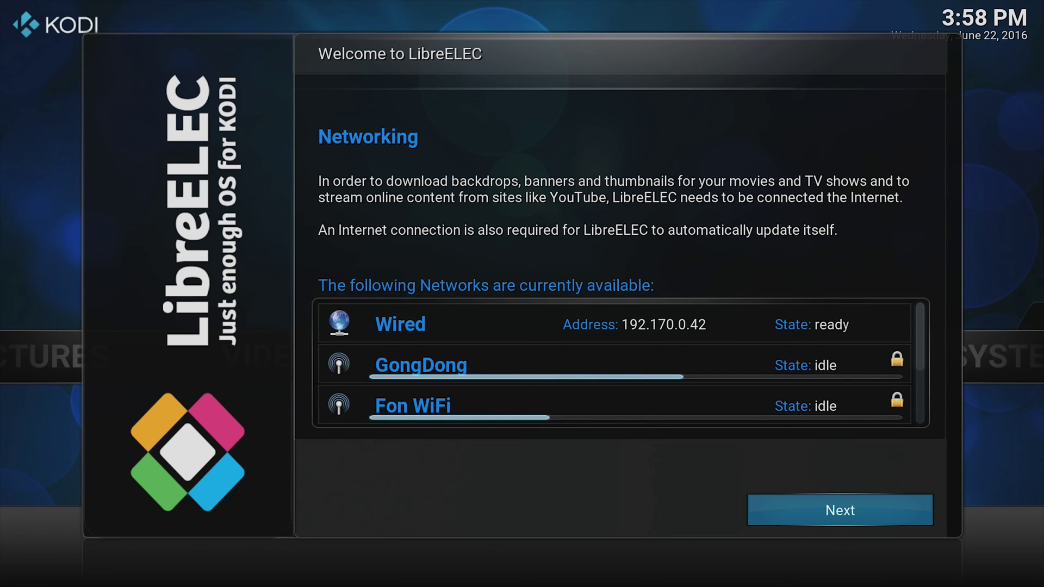
pyautogui.press('Return')
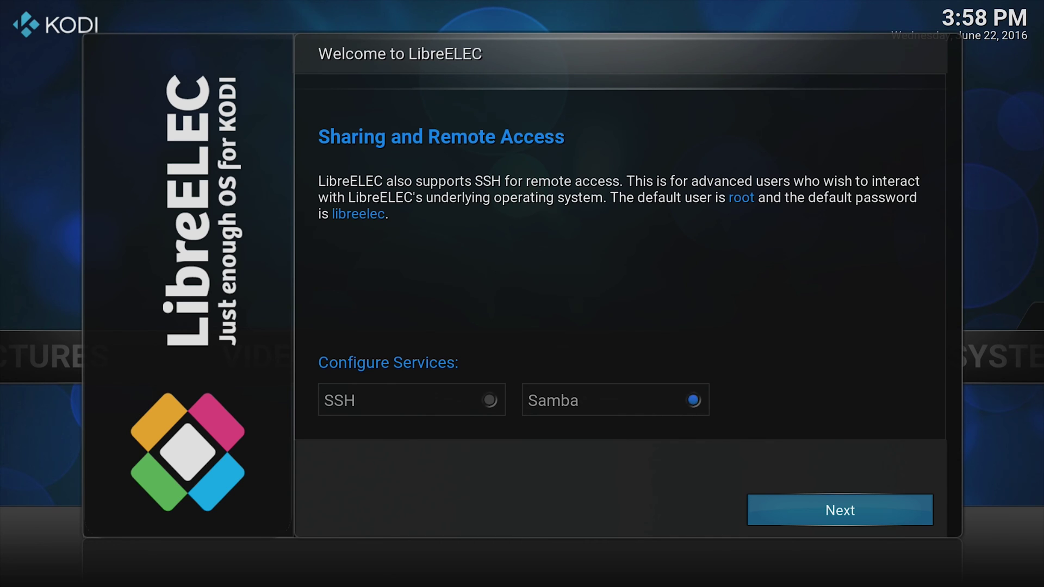
pyautogui.press('Up')
pyautogui.press('Left')
pyautogui.press('Return')
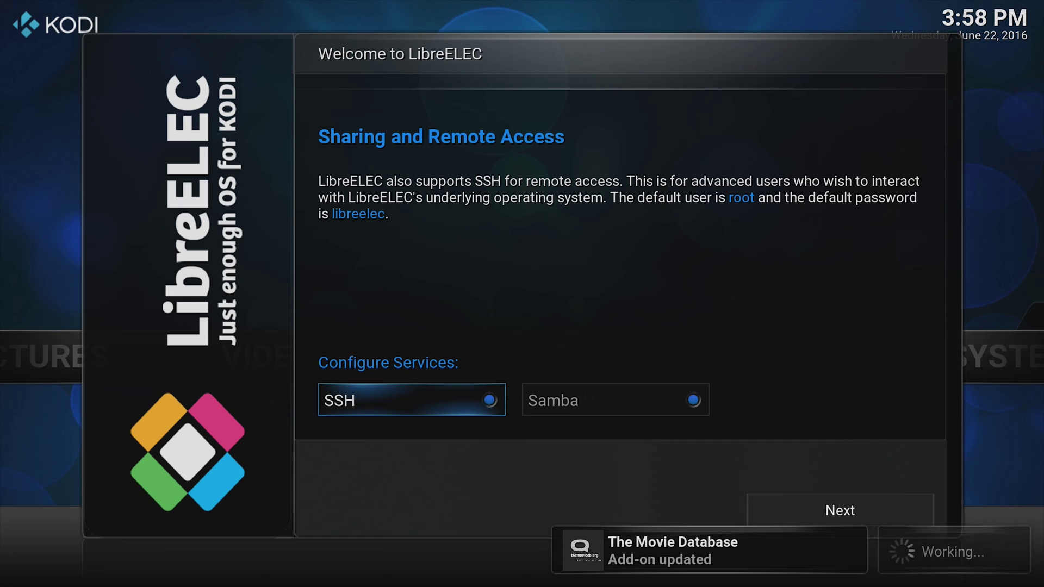
# Leave Samba enabled and finish the wizard into Kodi's home screen
pyautogui.press('Right')
pyautogui.press('Down')
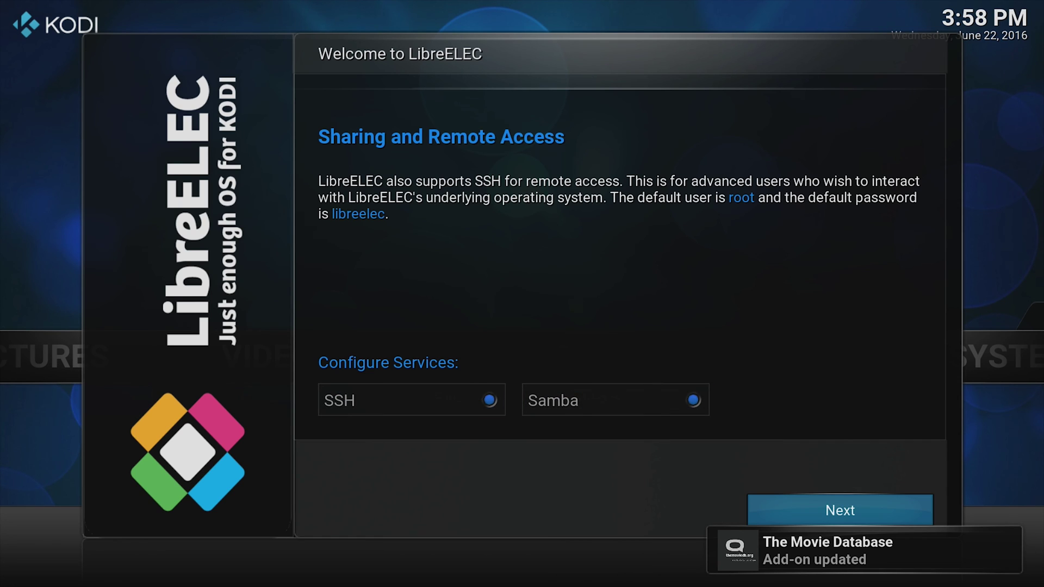
pyautogui.press('Return')
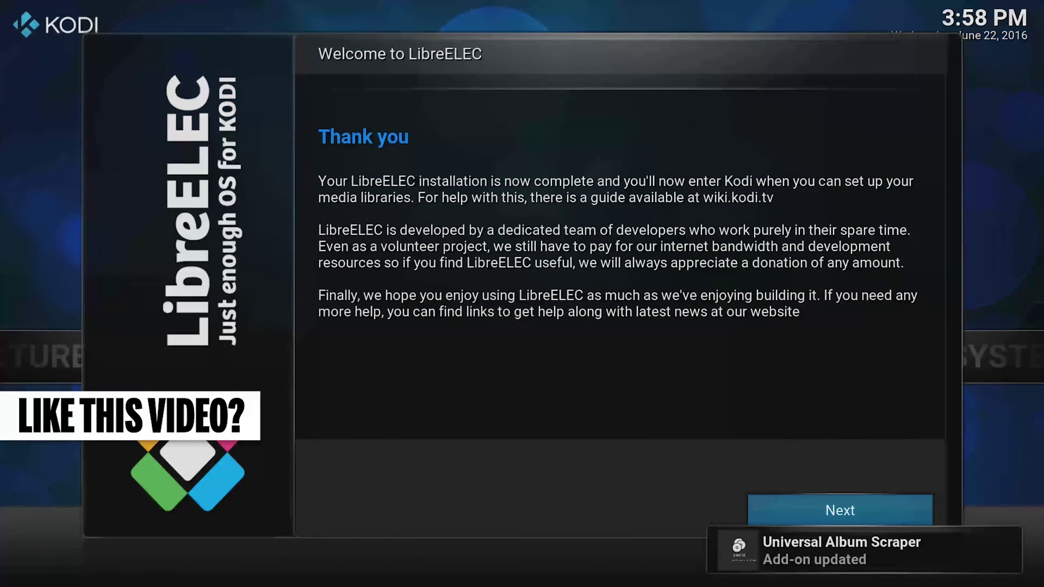
pyautogui.press('Return')
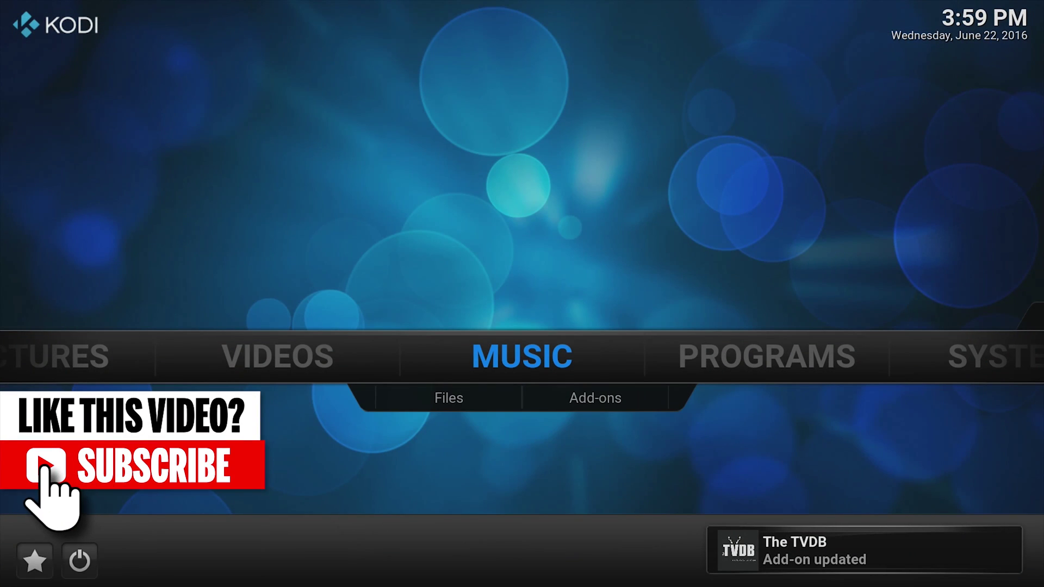